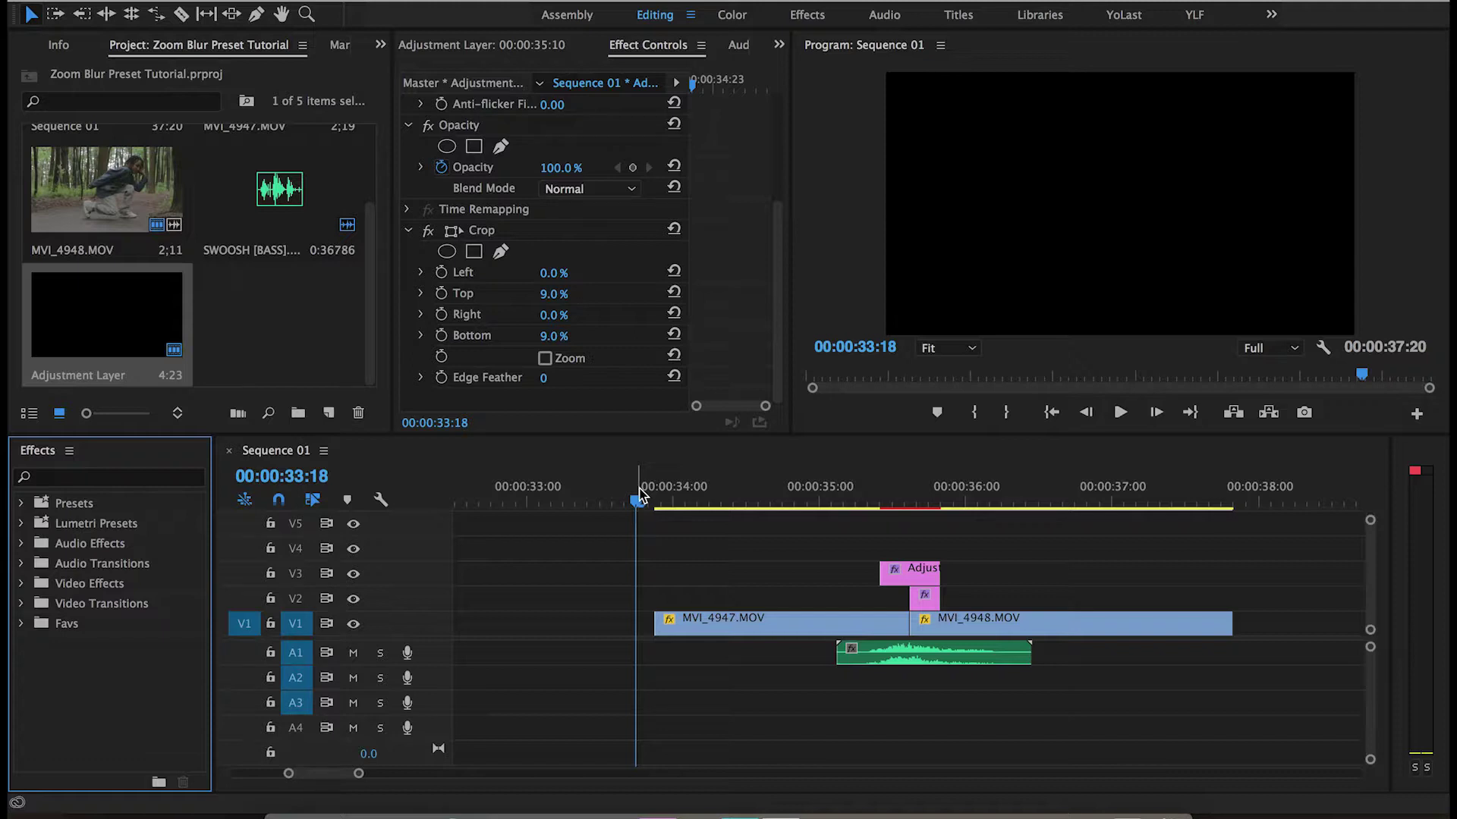
Preview the existing transition and scroll the timeline right toward the cut
key(space)
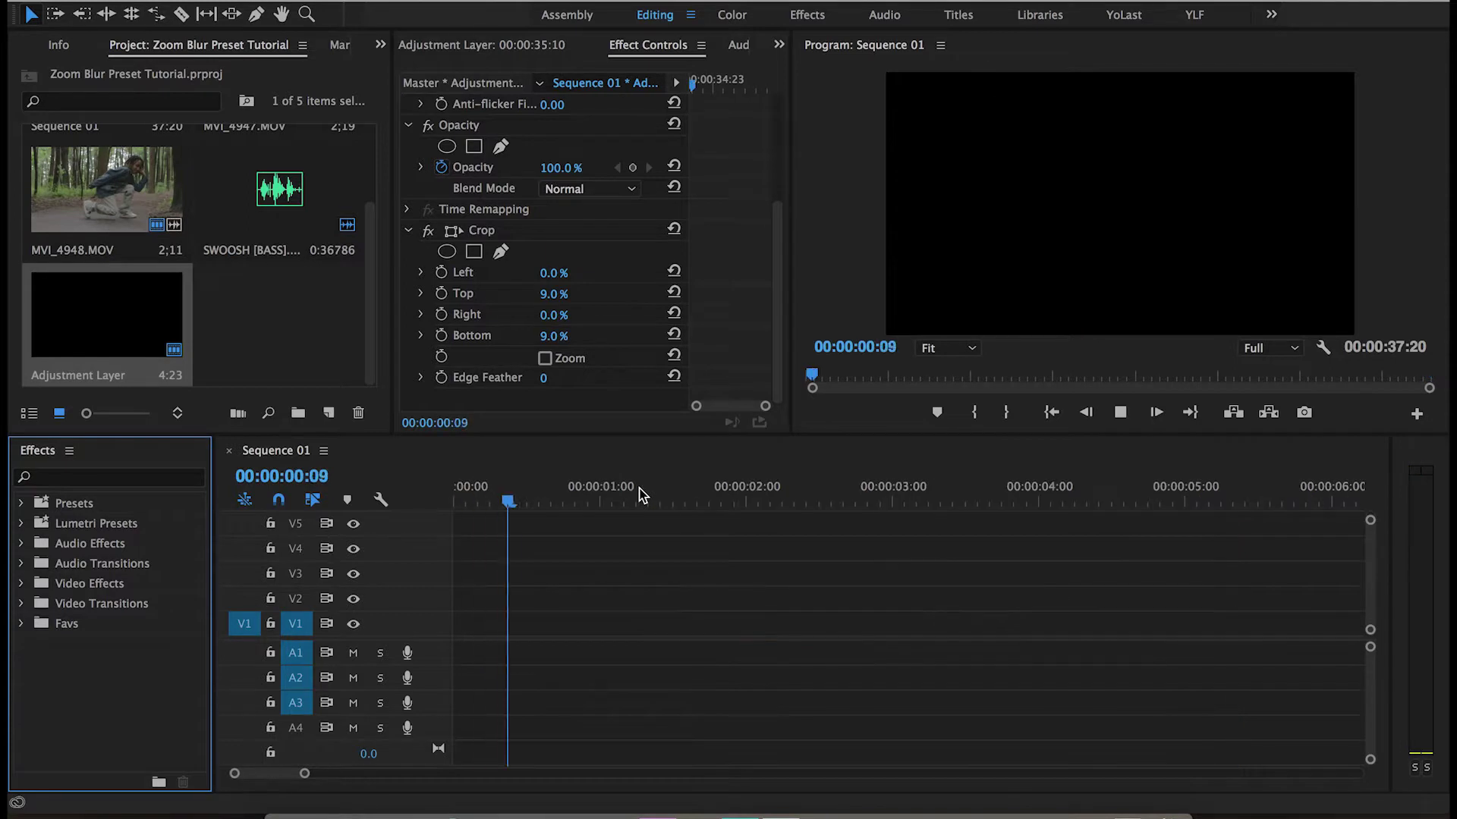
key(space)
scroll(903, 545, right, 5)
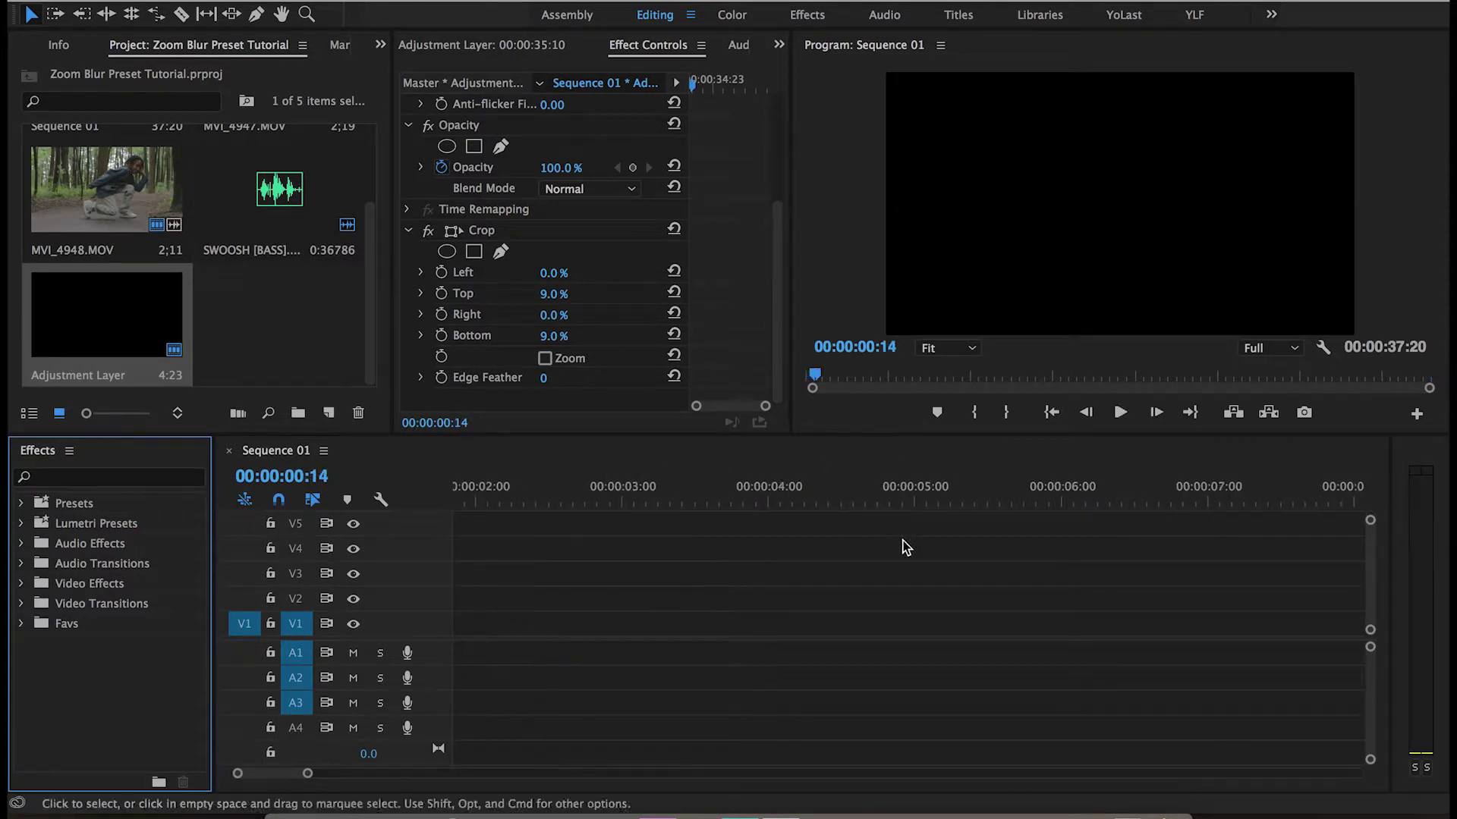
scroll(905, 546, right, 12)
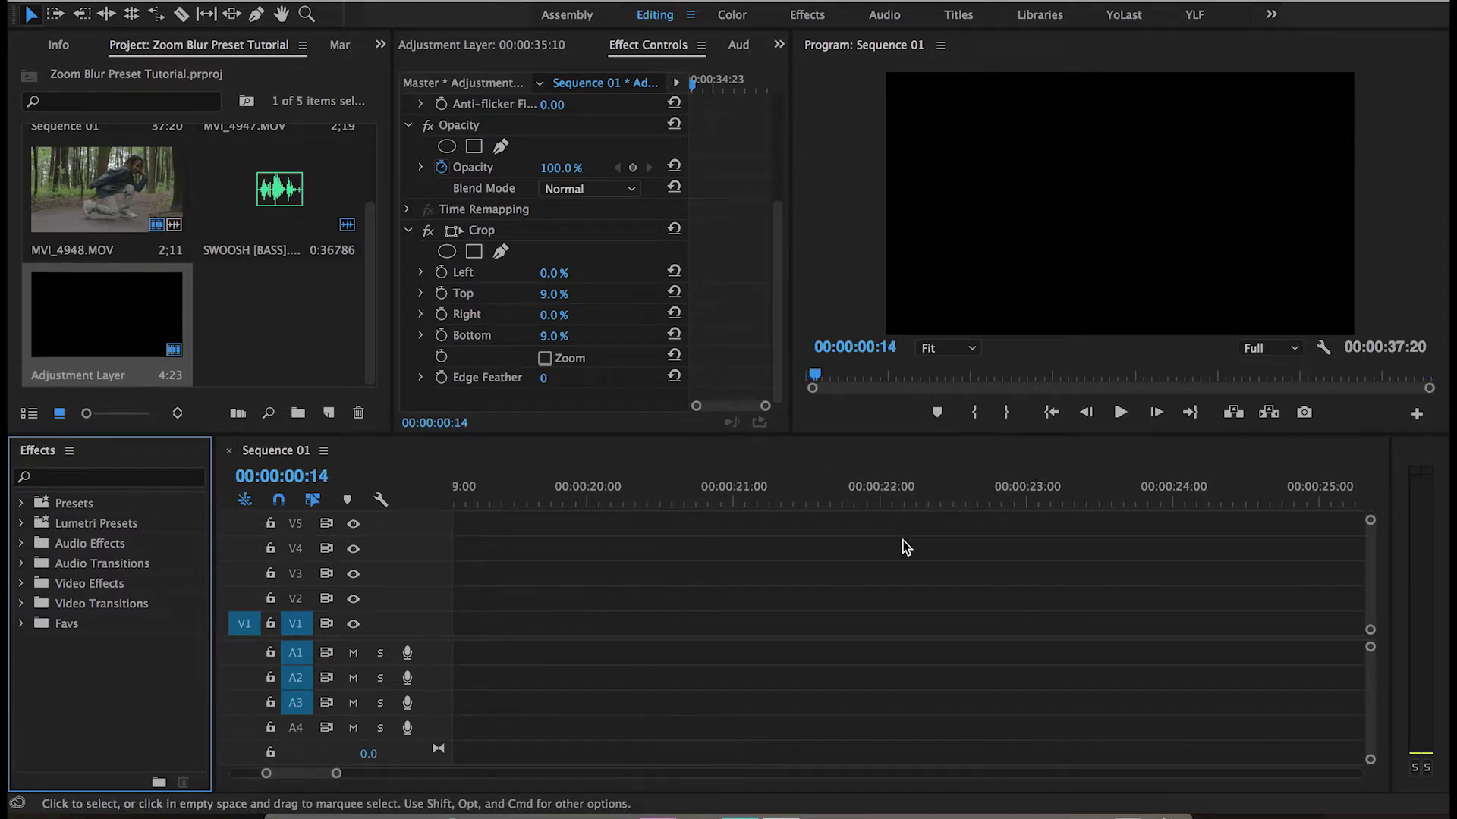
scroll(905, 546, right, 2)
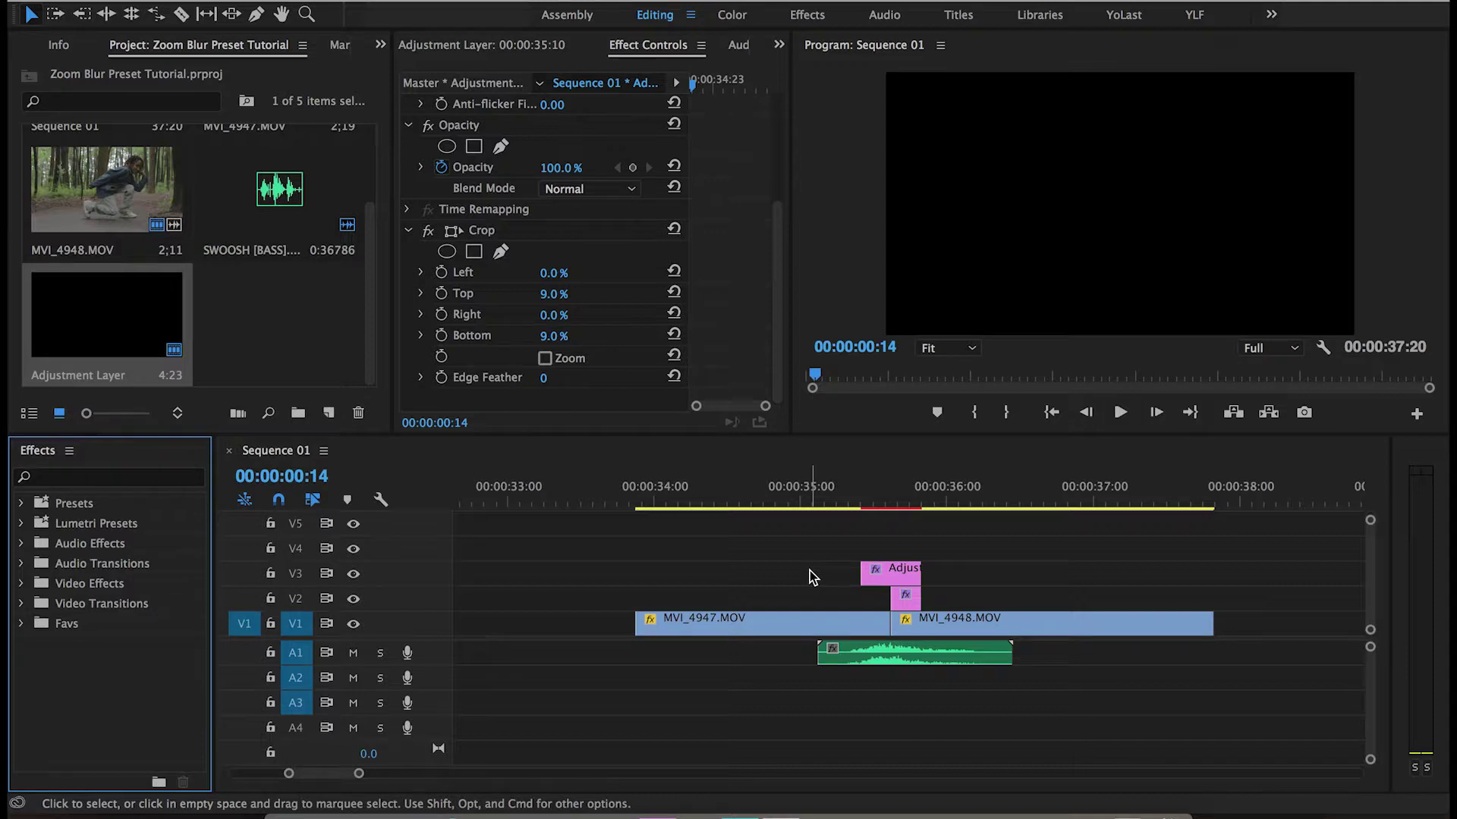
Delete the short adjustment layer and place a new one on V2 at 00:00:35:15
click(910, 577)
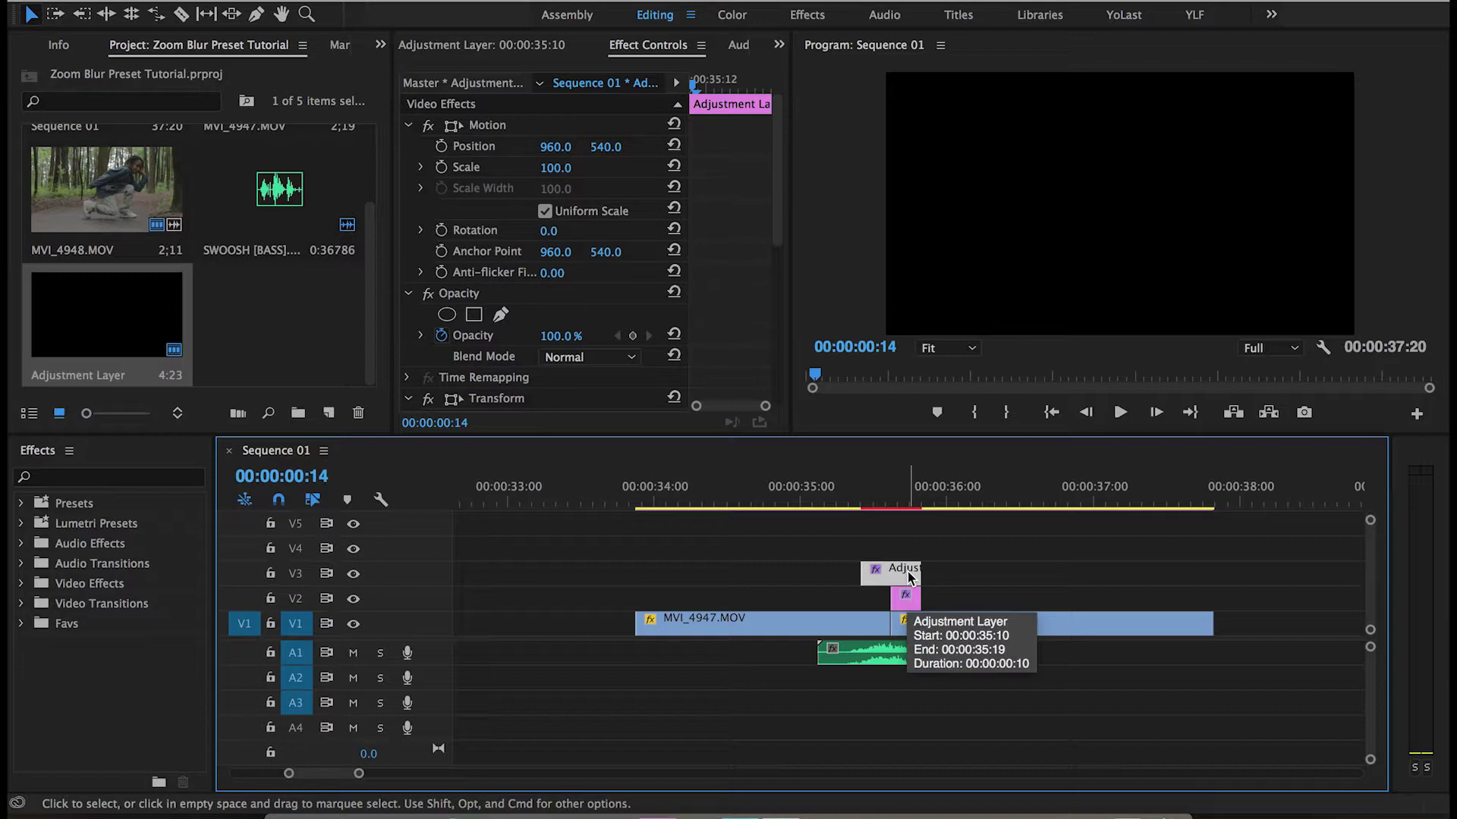
key(Delete)
key(Delete)
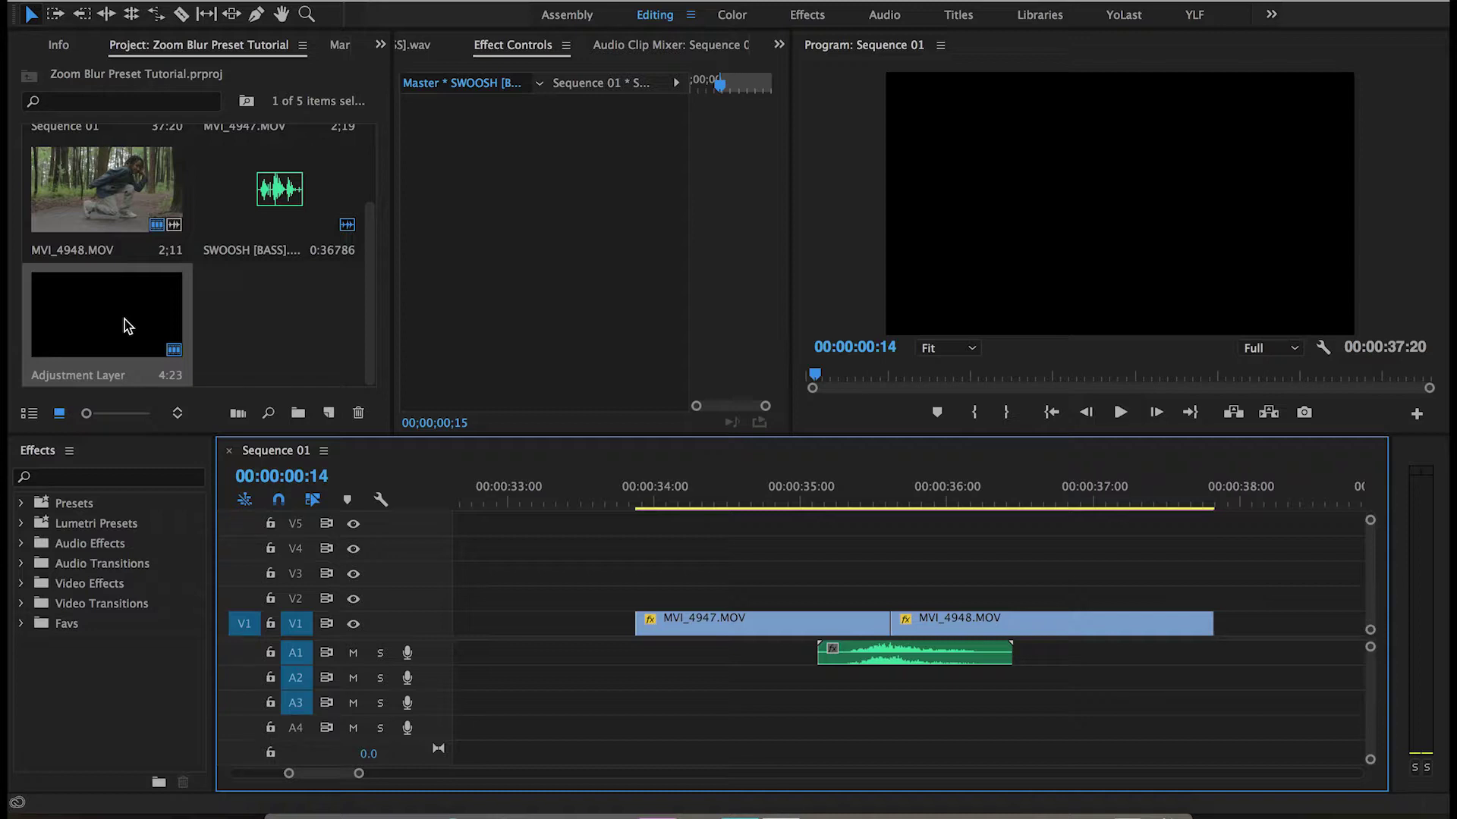
drag(124, 320, 900, 599)
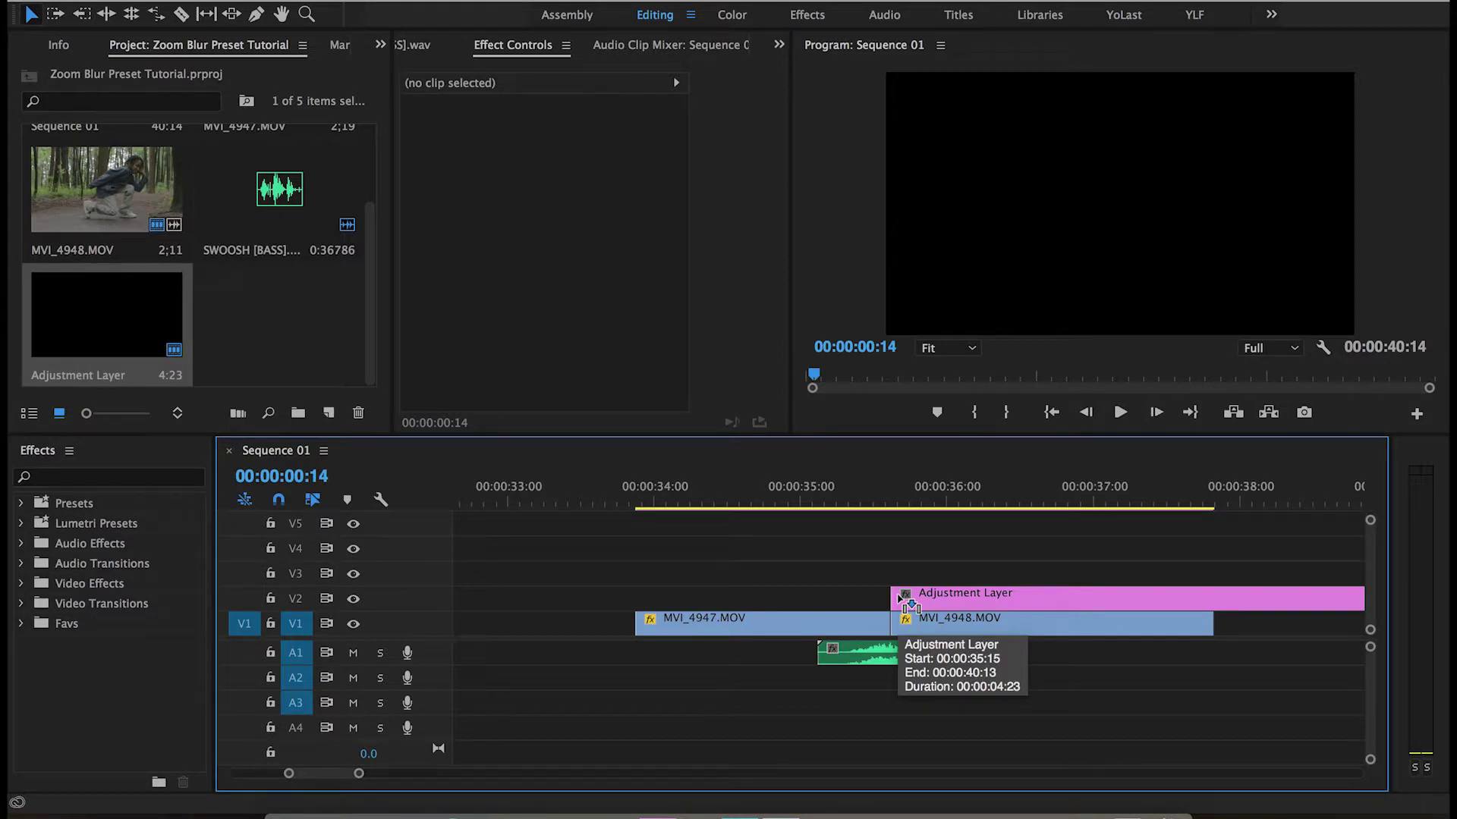
click(894, 507)
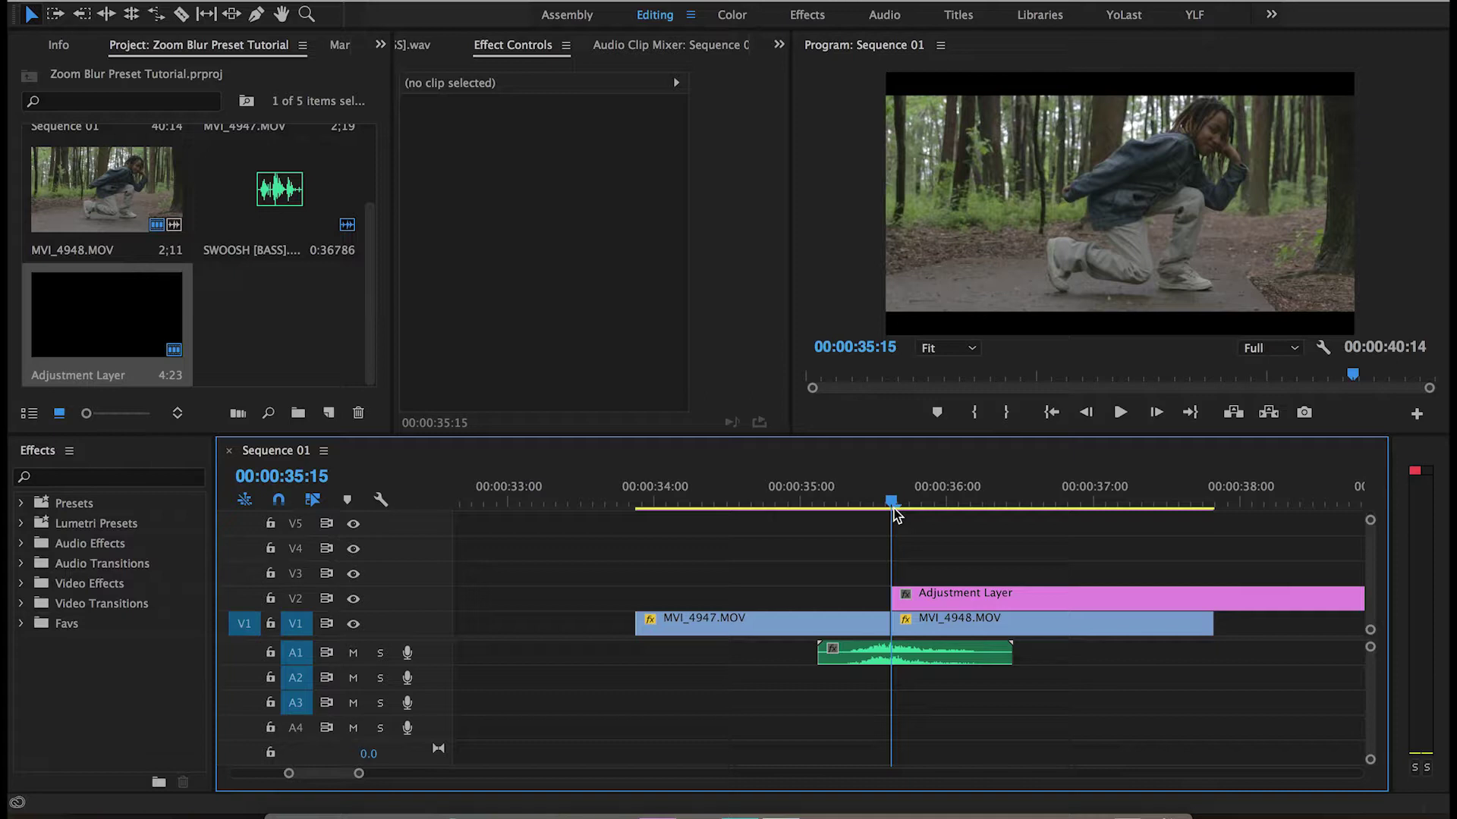
Split the V2 adjustment layer at 00:00:35:20 and move the right piece up to V3
key(space)
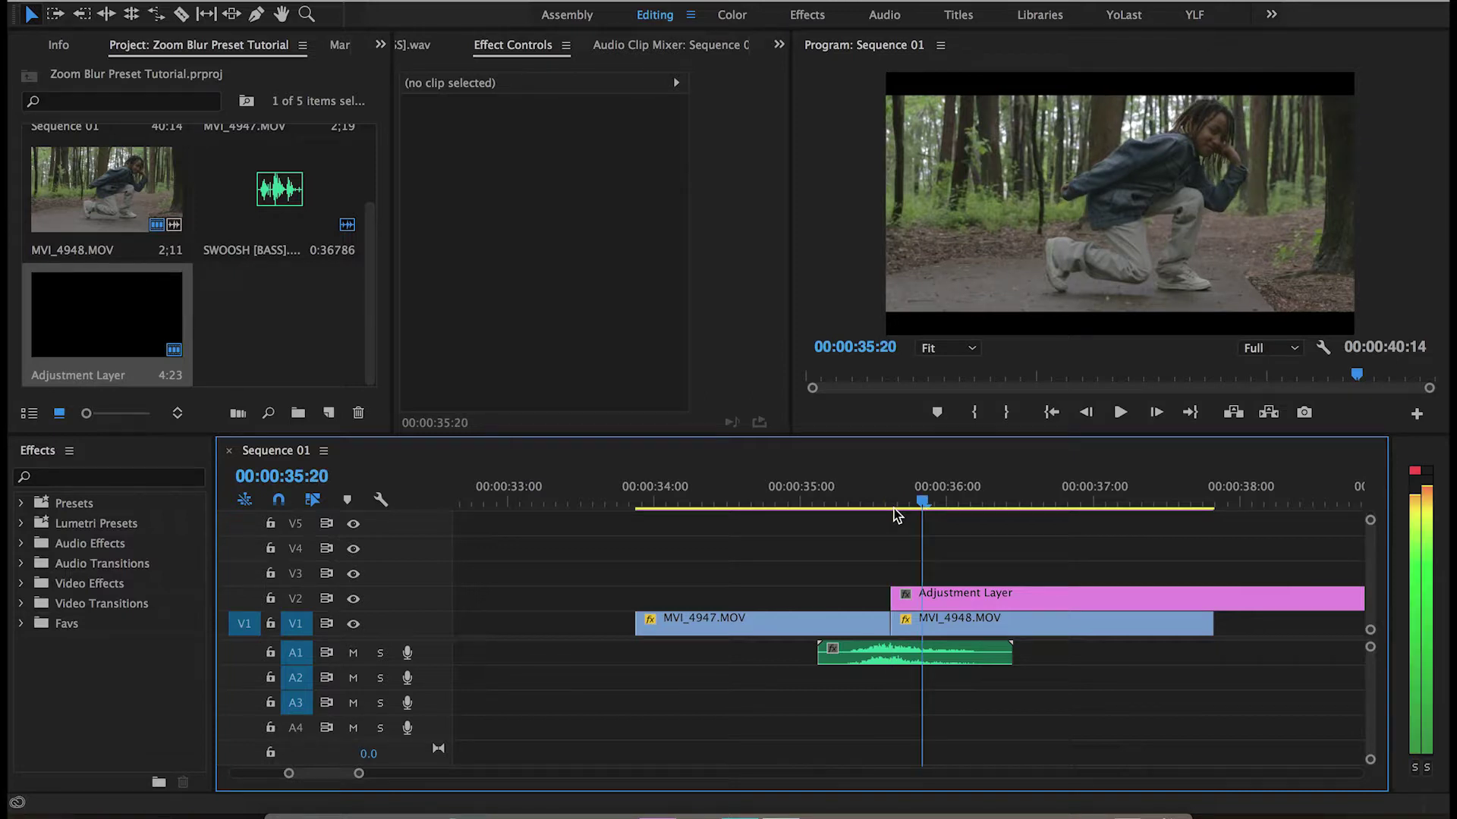
key(c)
click(923, 599)
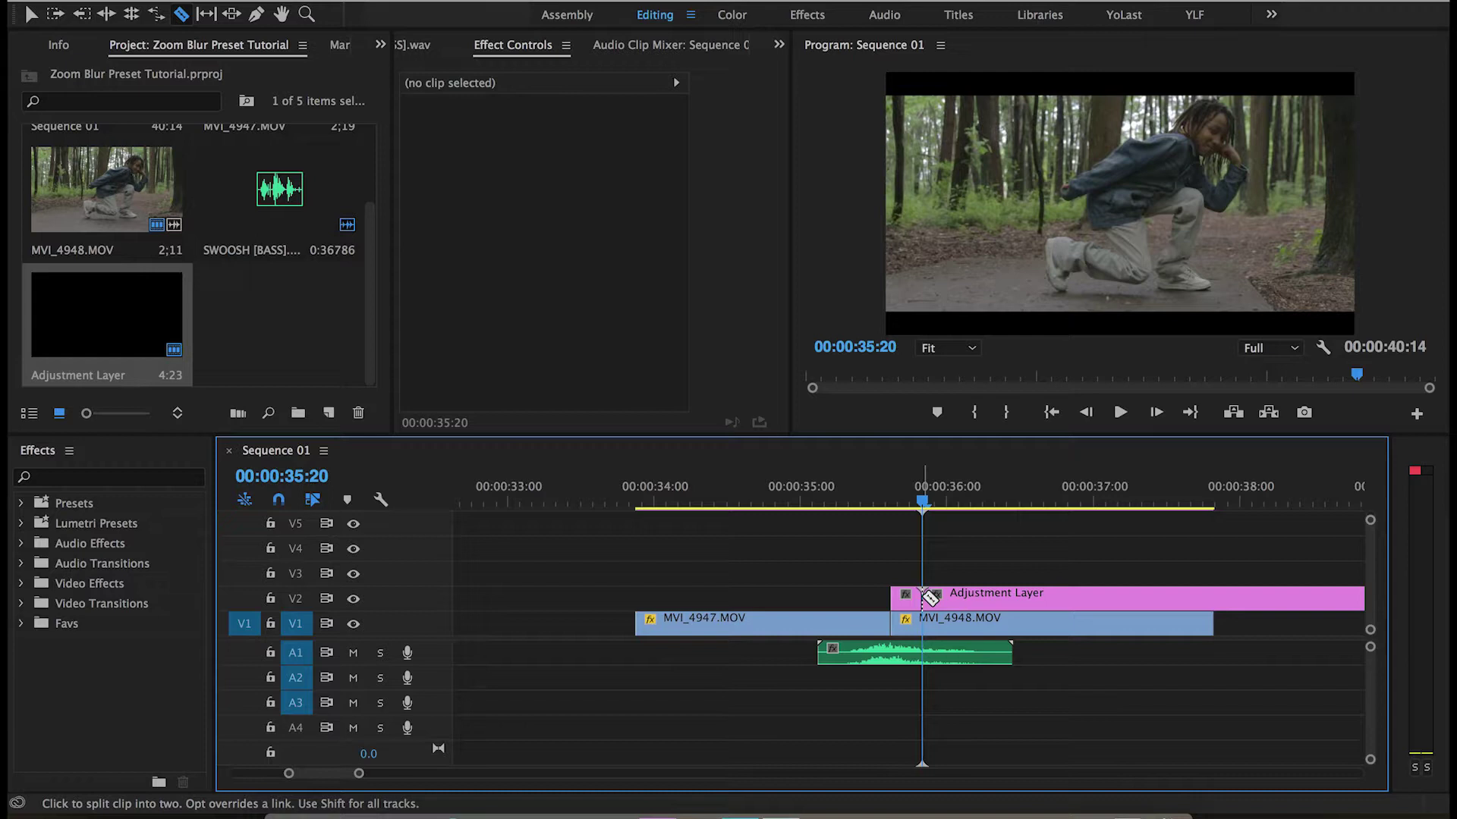
key(v)
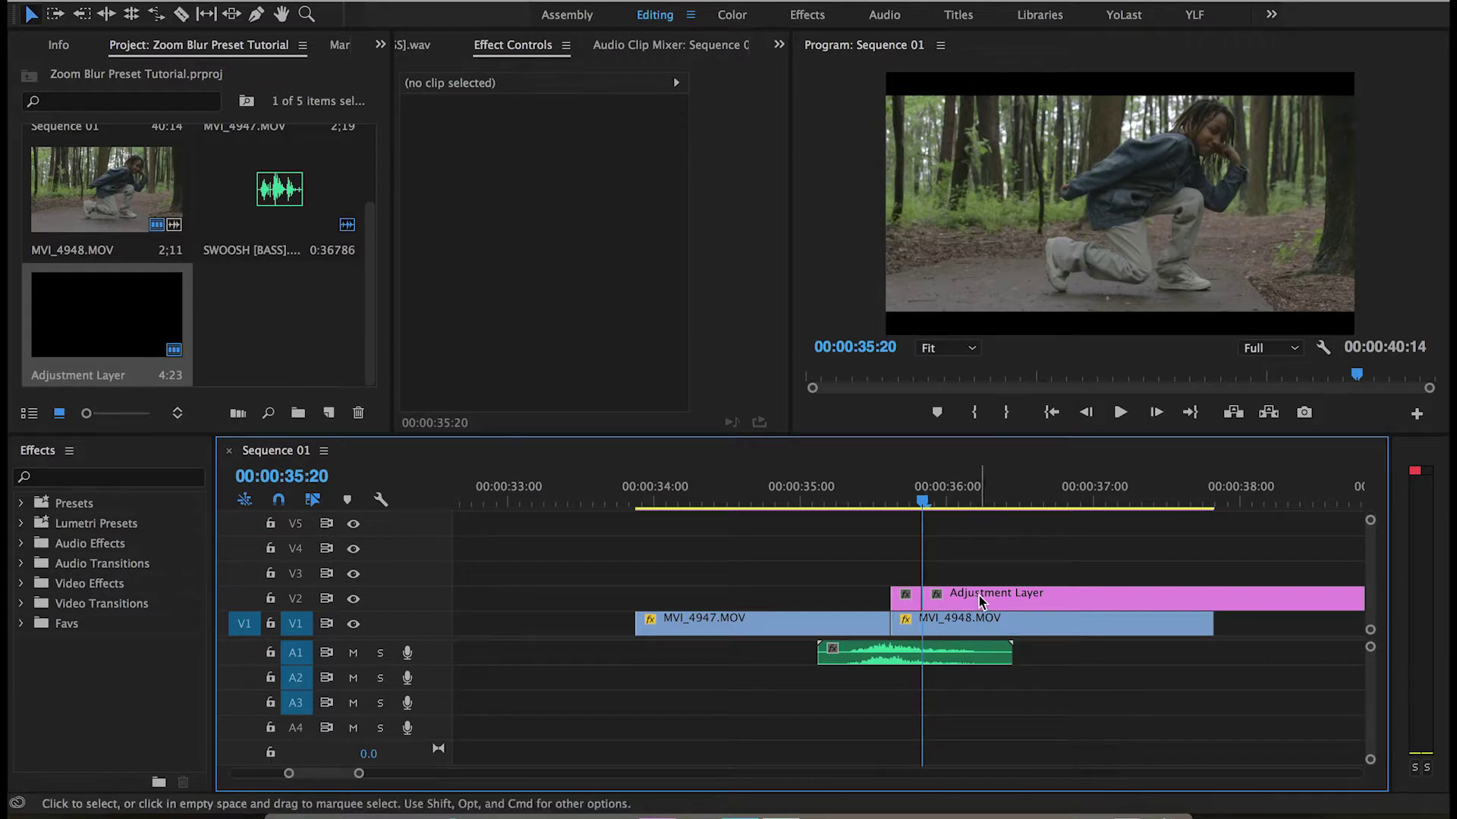
drag(978, 594, 937, 573)
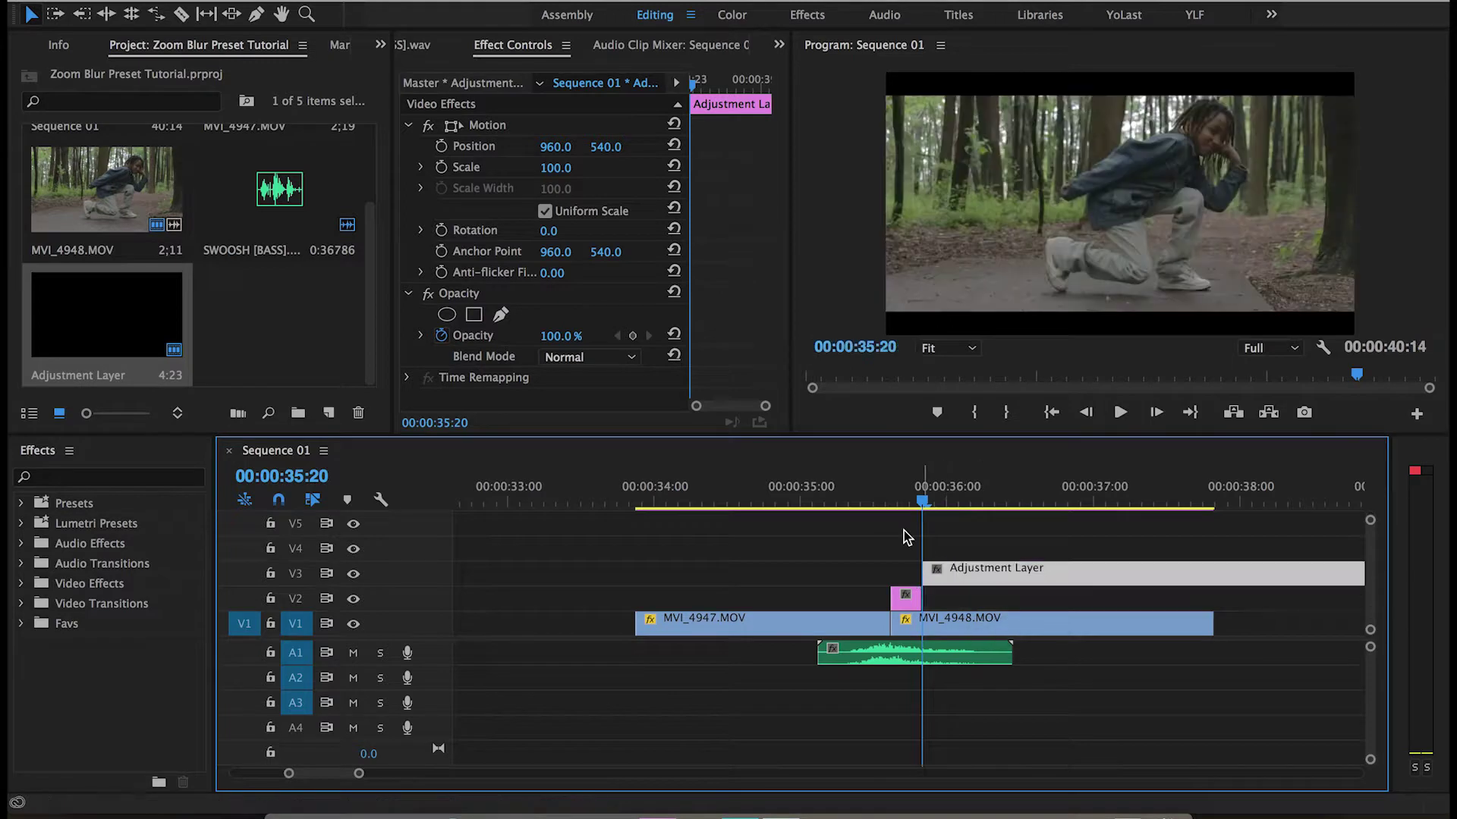
Slide the V3 layer to start at 00:00:35:10, cut it at 00:00:35:20, and delete the leftover
drag(894, 502, 895, 505)
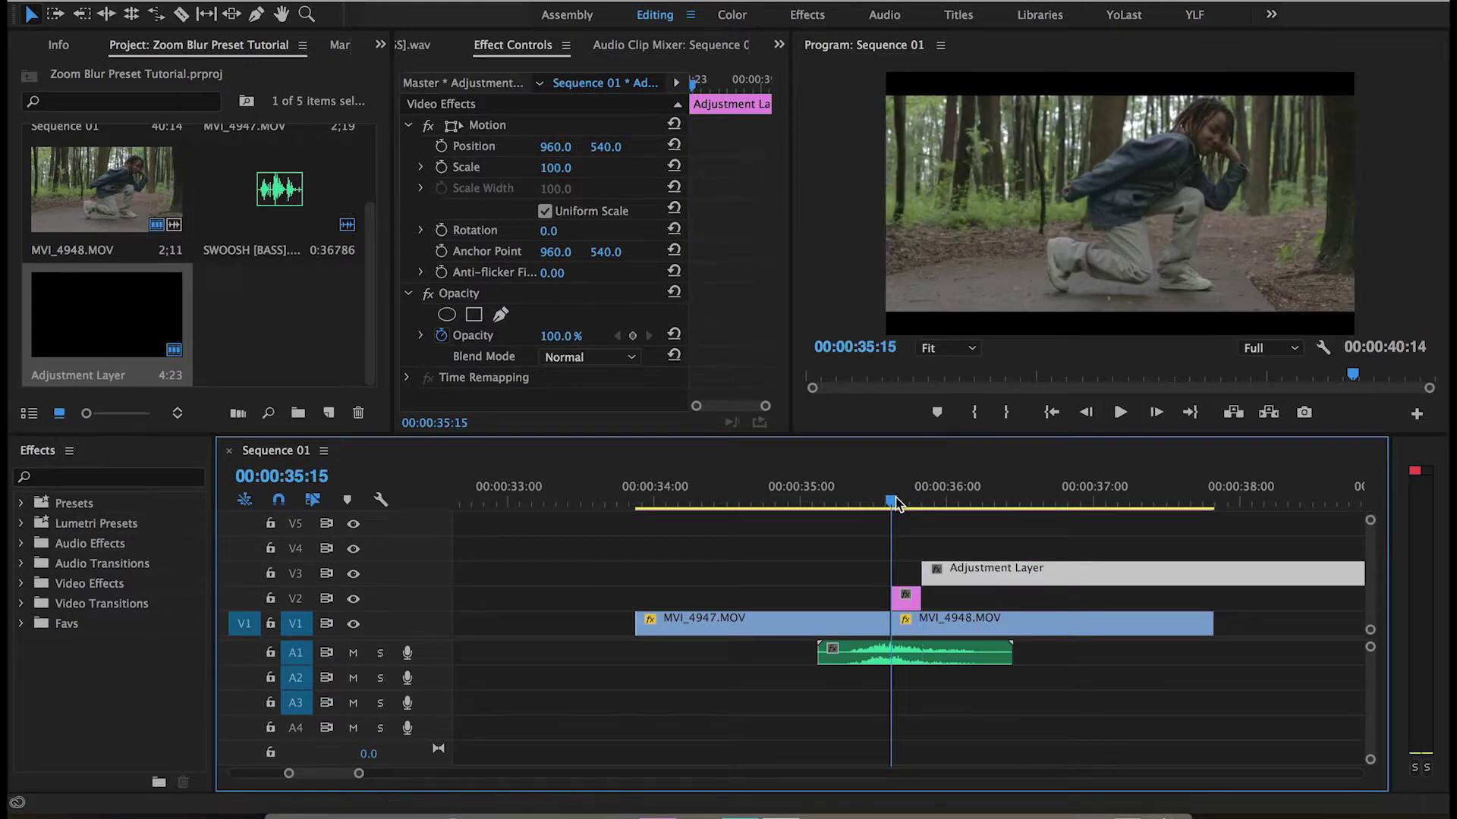
key(j)
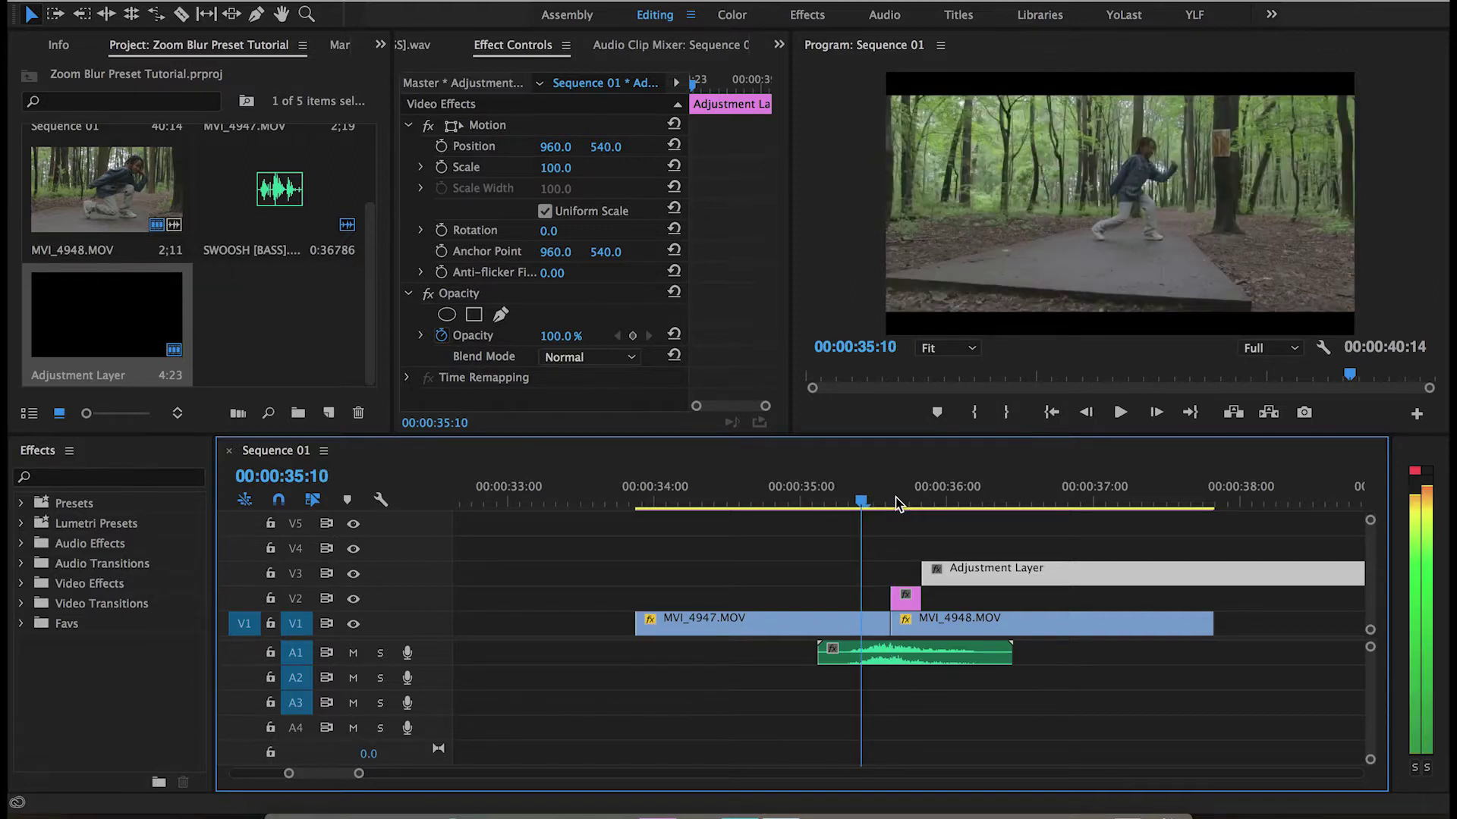
drag(974, 573, 918, 572)
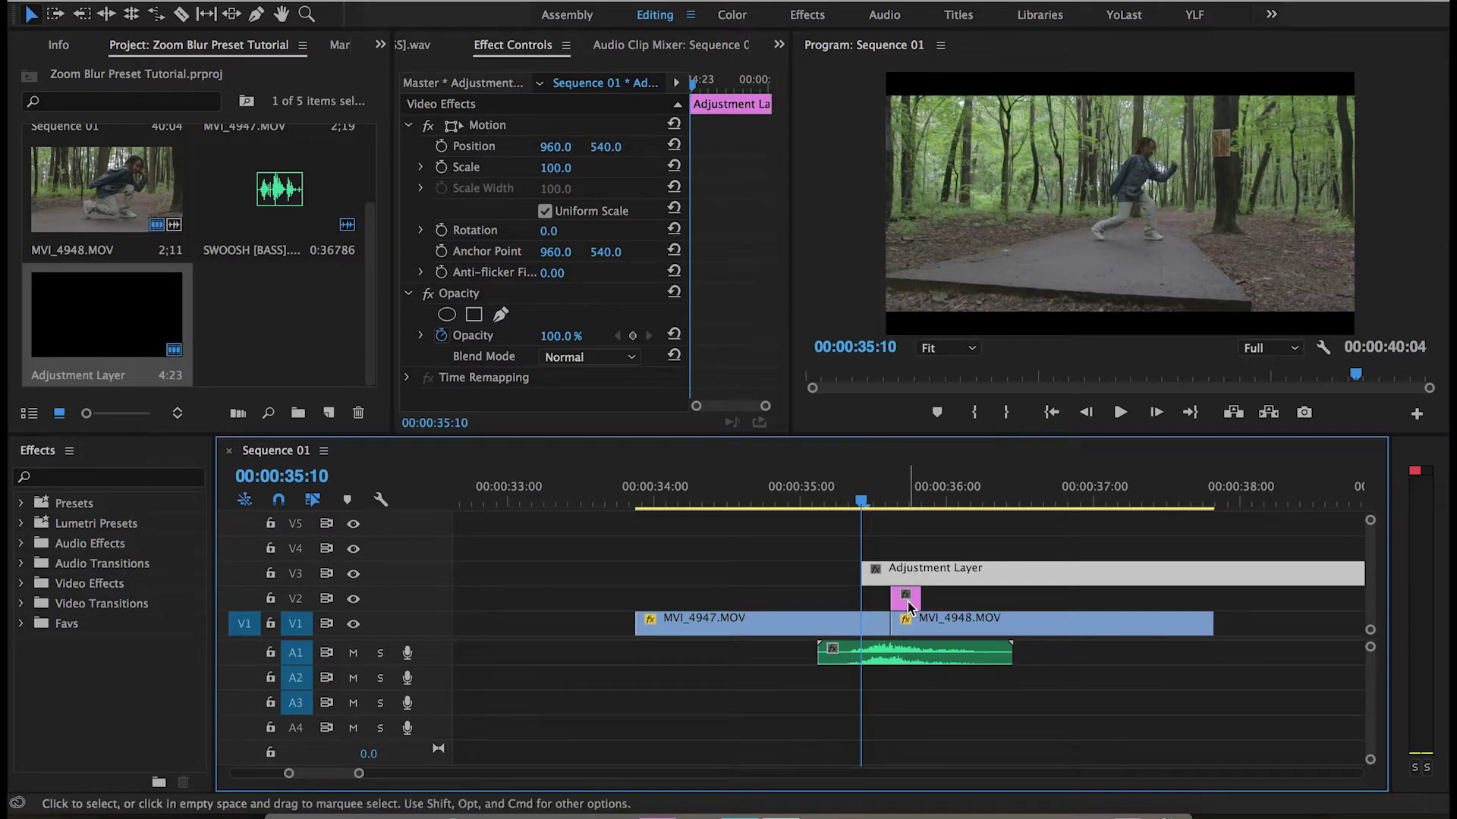
key(c)
click(921, 574)
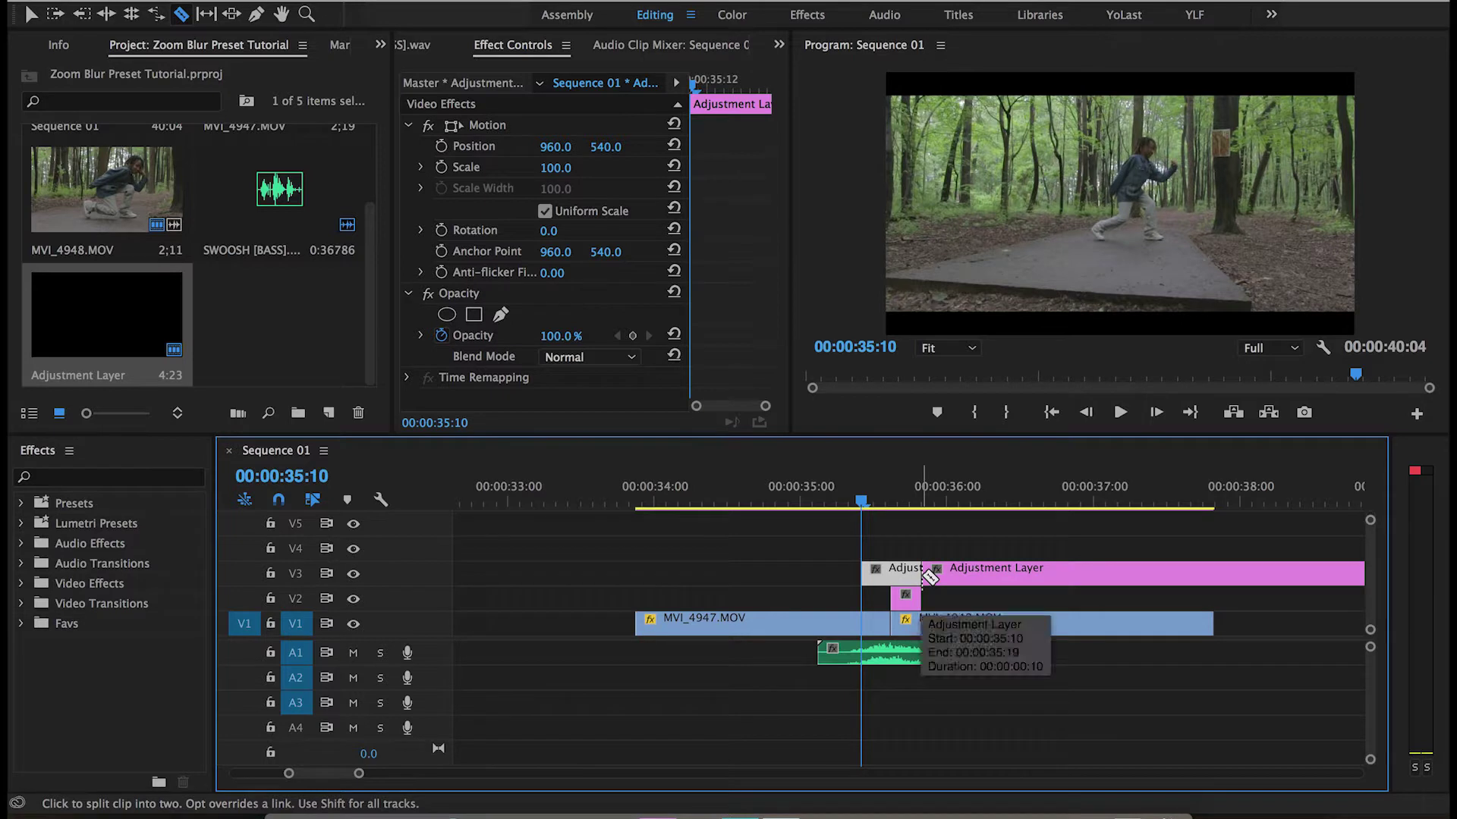
key(v)
click(977, 574)
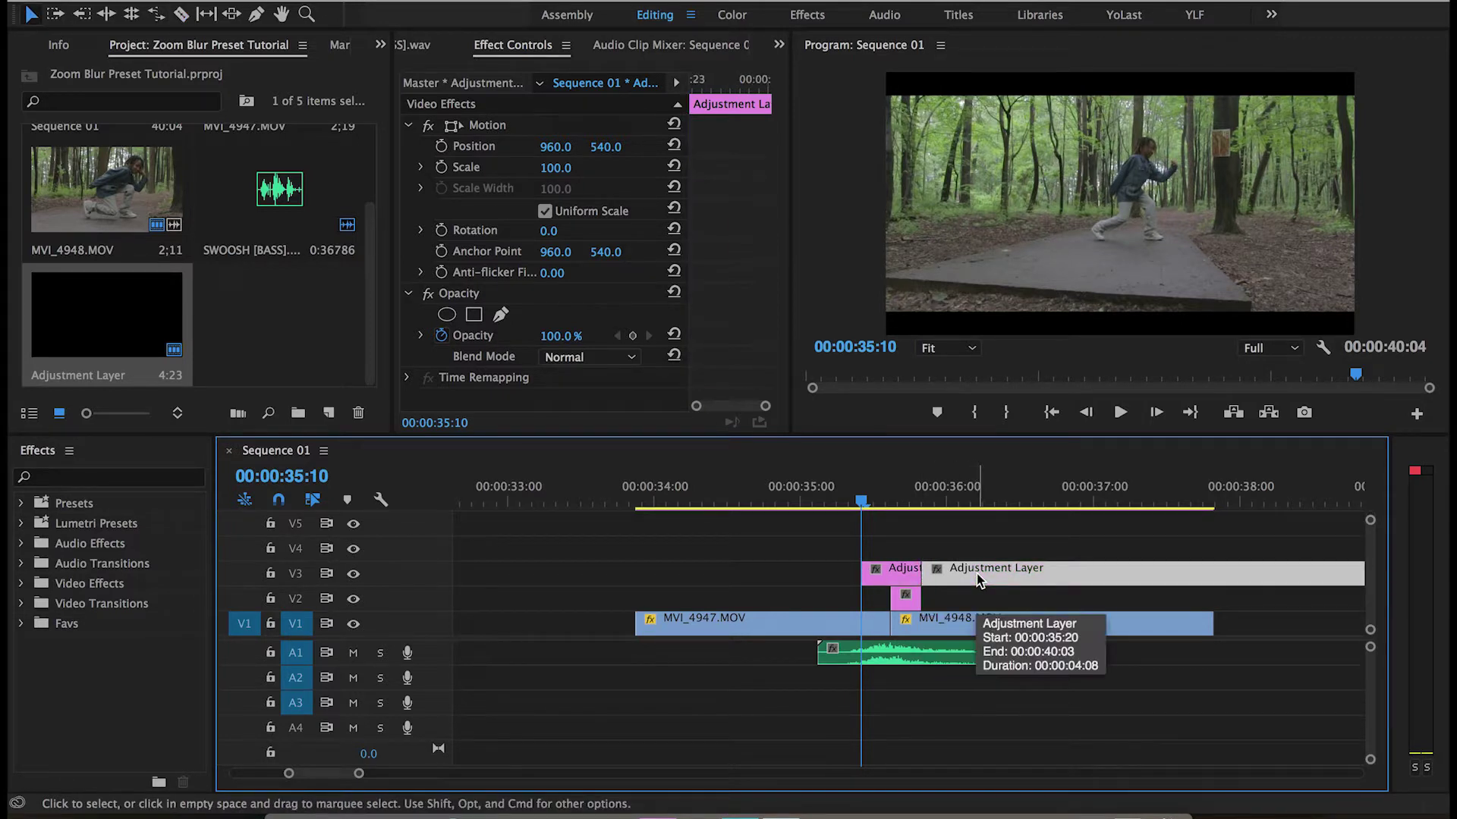
key(Delete)
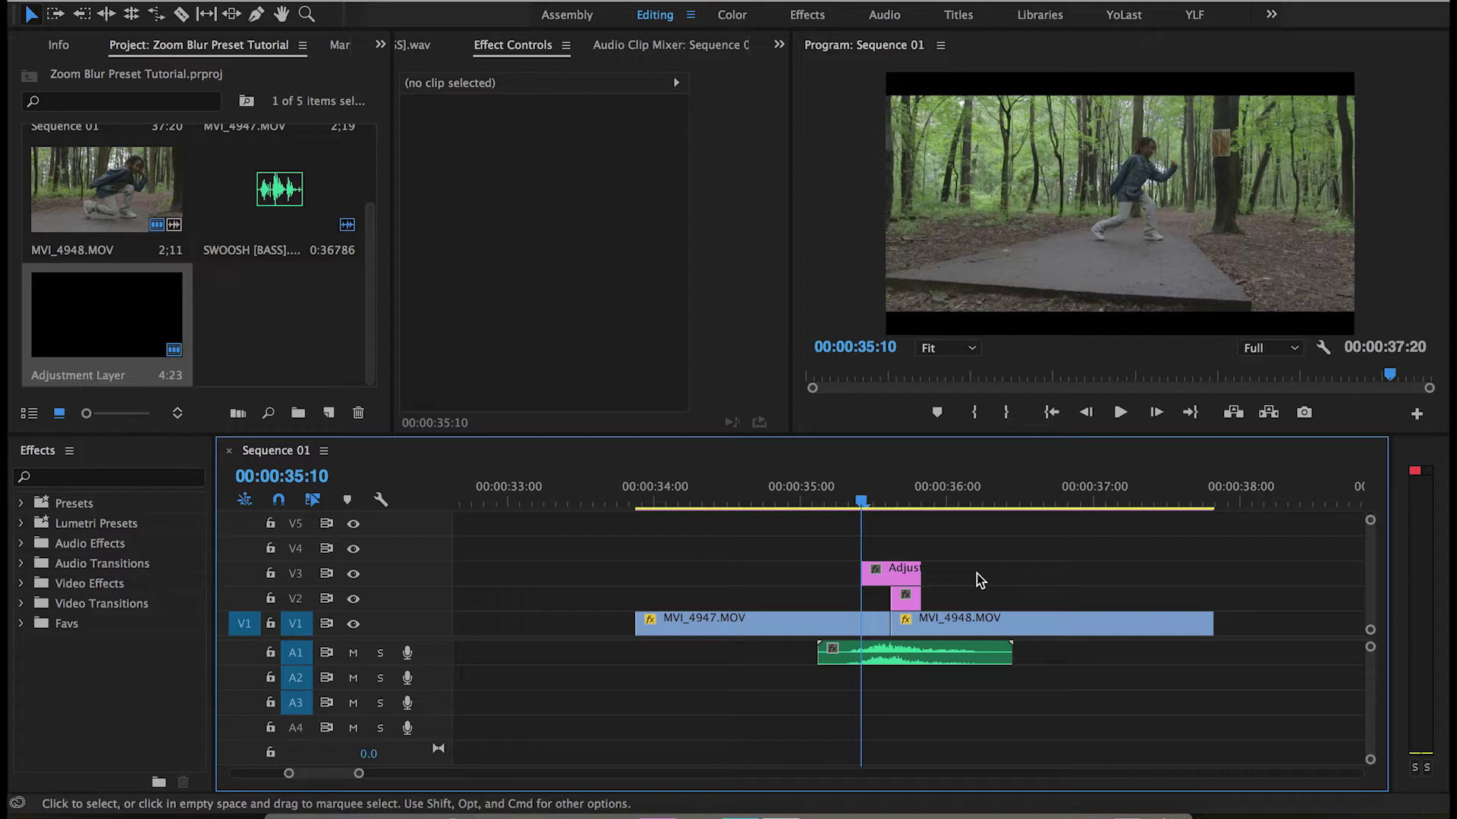
Search the effects for 'zb' and select the ZB Top Adj Lay. preset under YL Zoom Blur
click(149, 476)
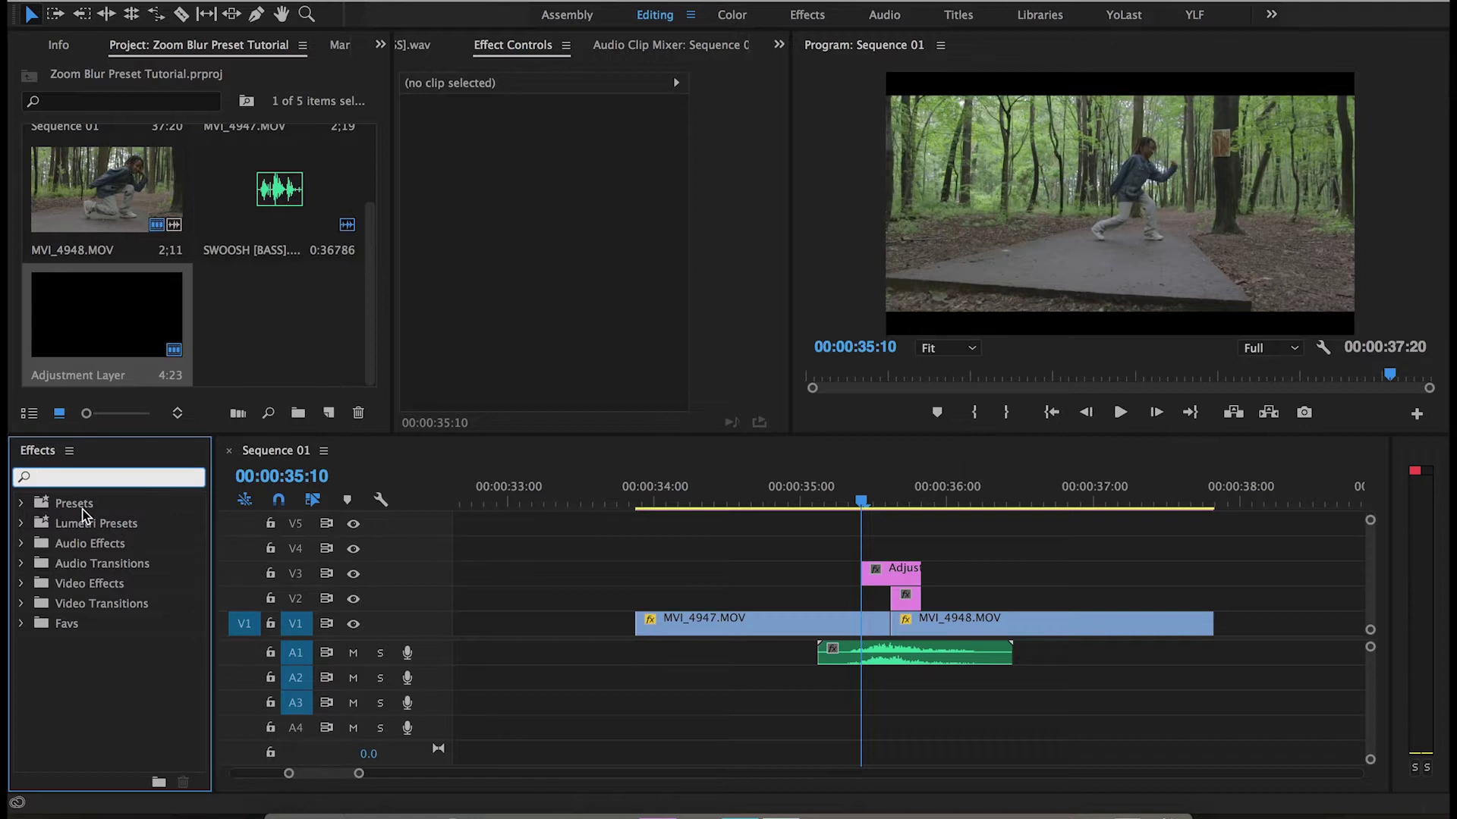
text(zb)
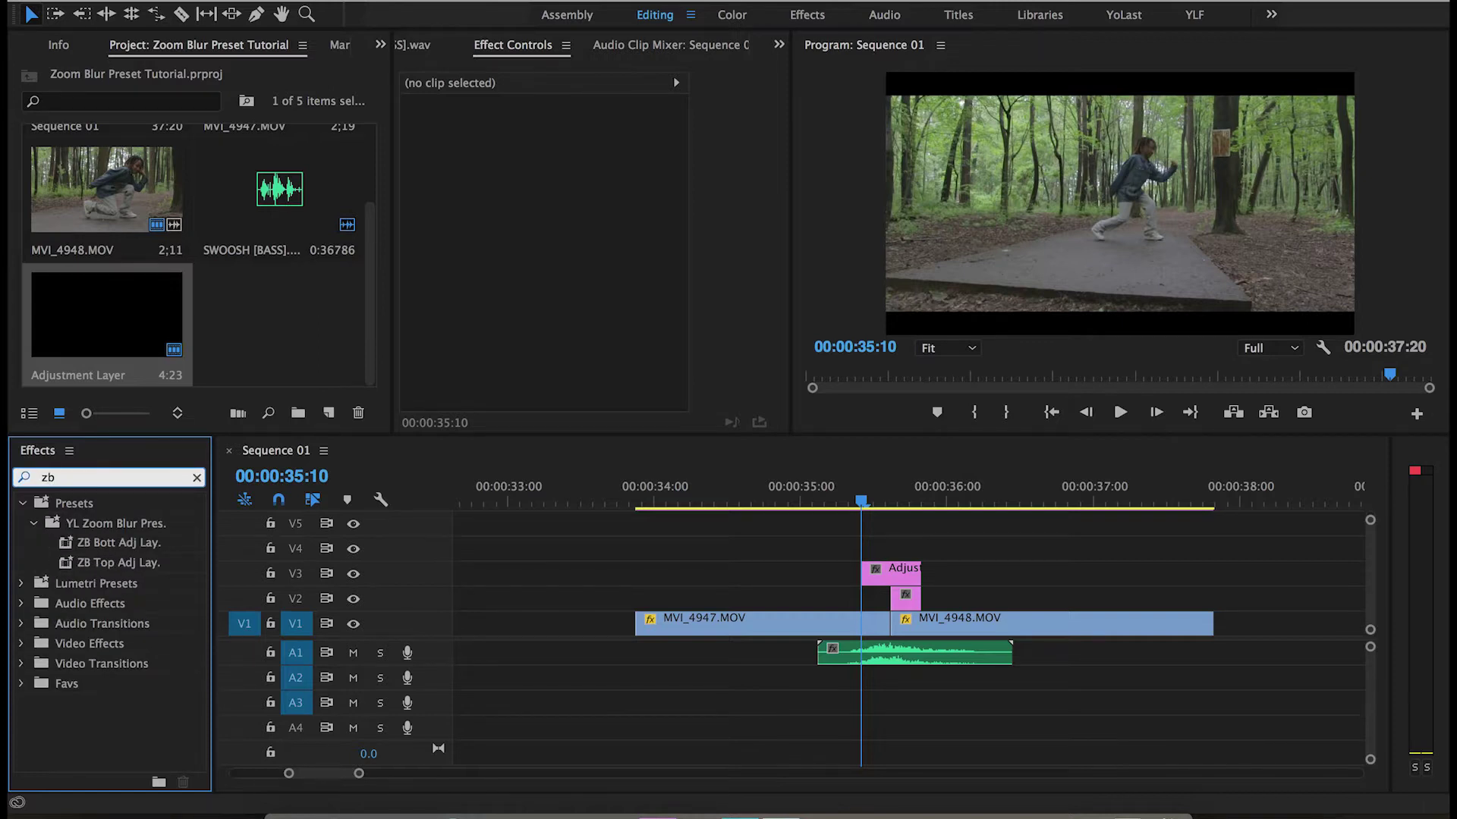
click(127, 566)
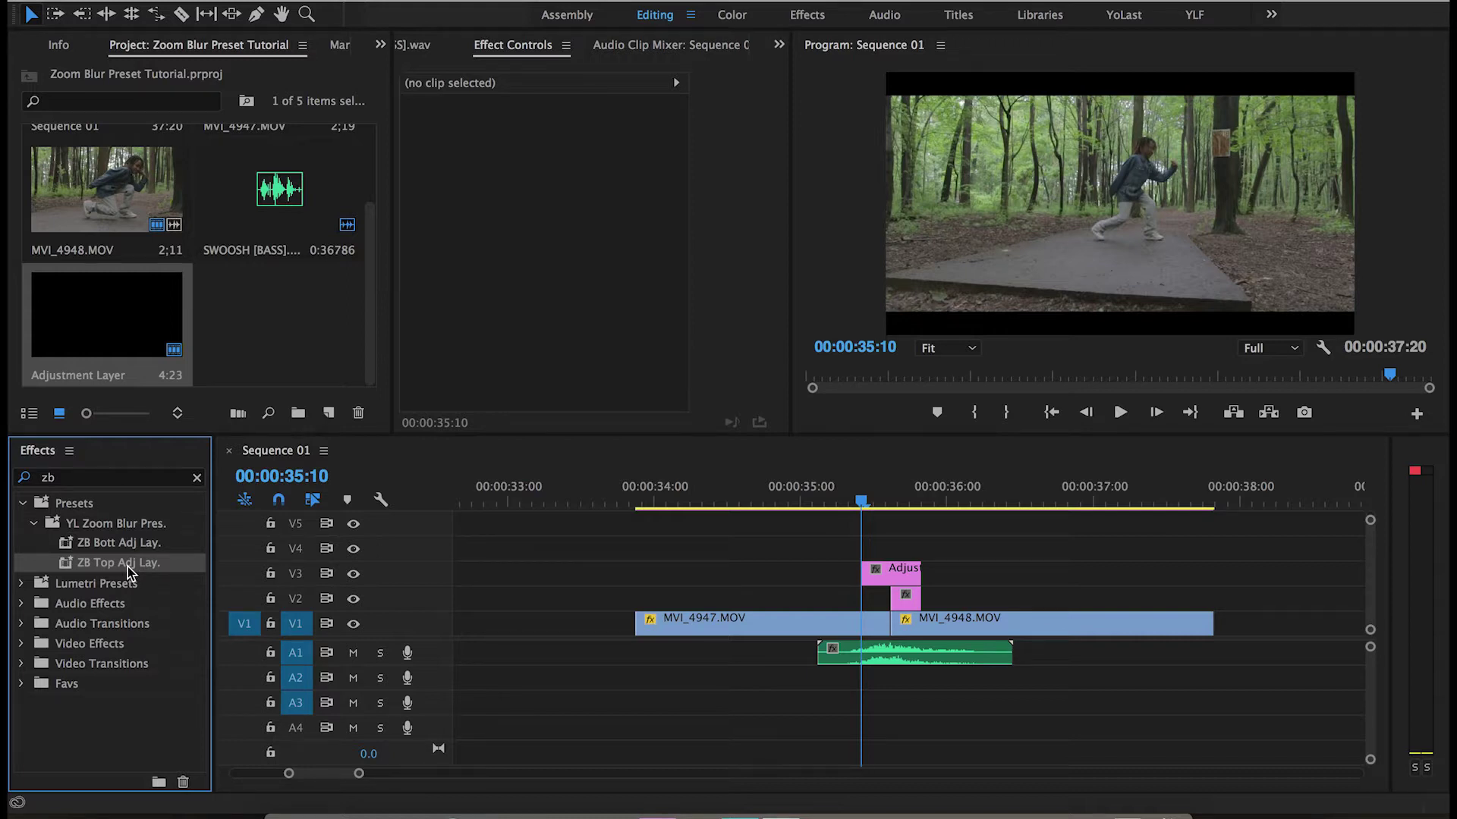
Put ZB Top Adj Lay. on the V3 layer and ZB Bott Adj Lay. on V2, then preview
drag(128, 567, 885, 575)
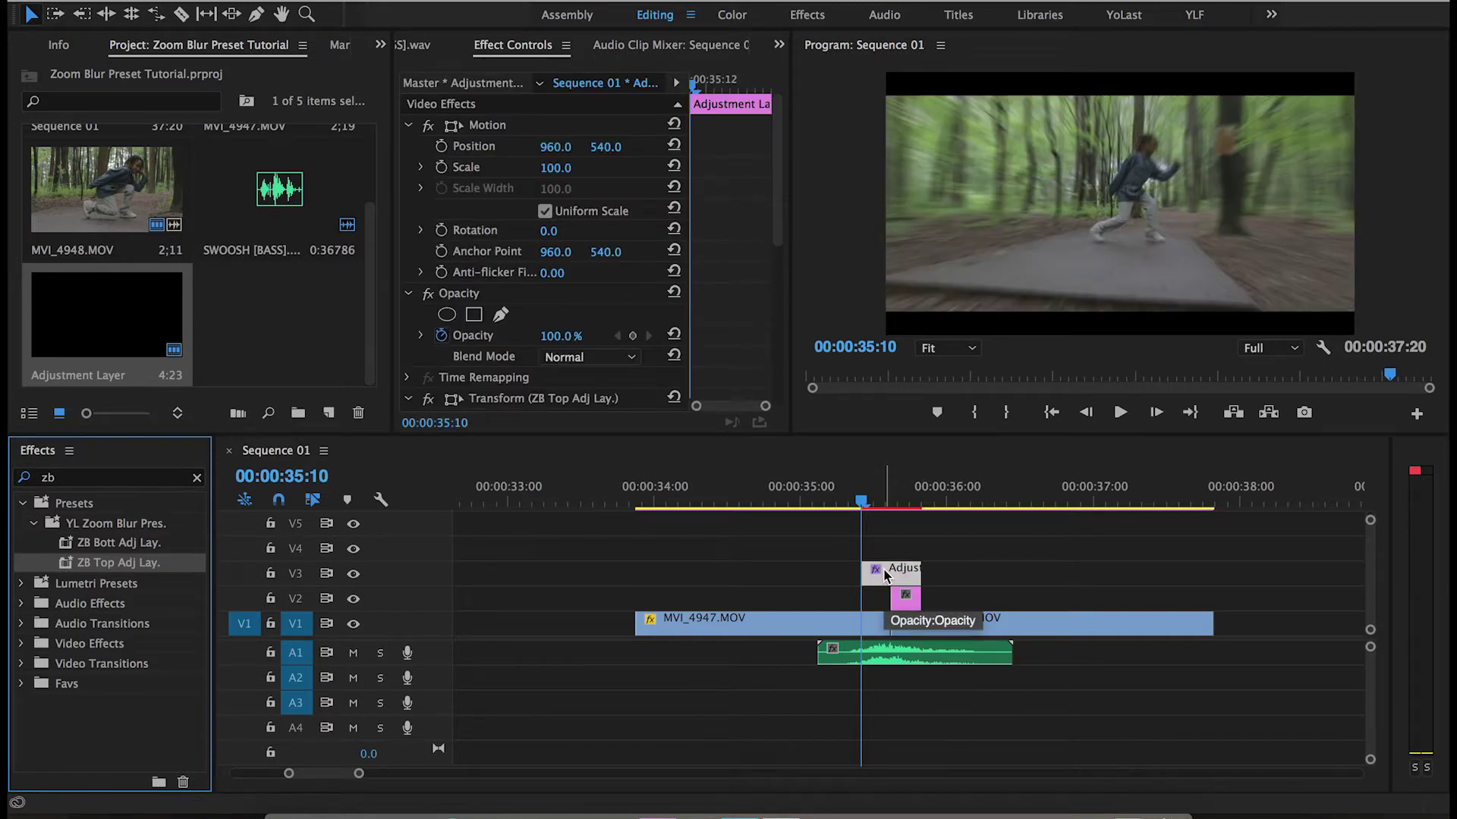
click(119, 544)
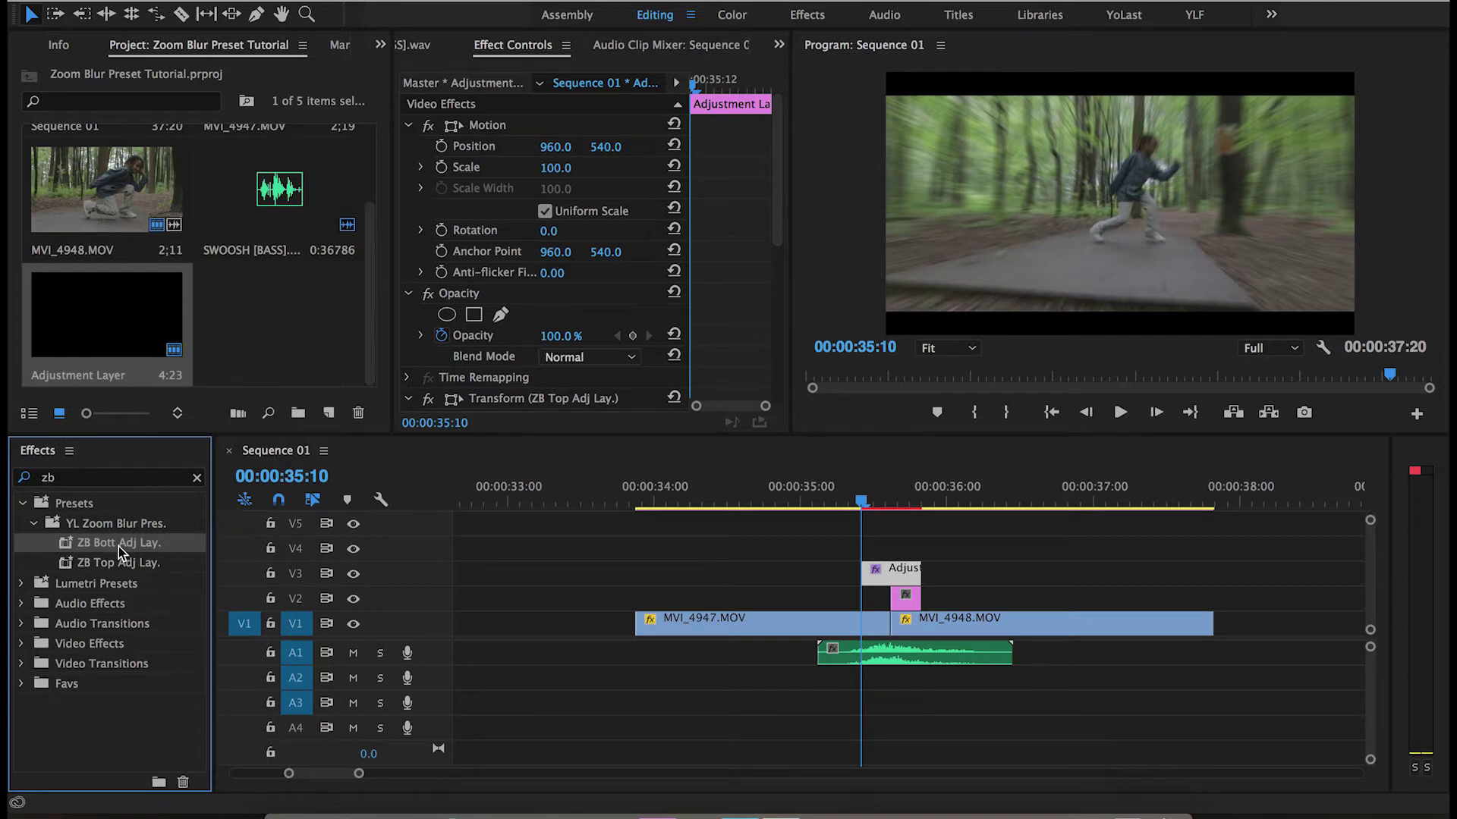
drag(119, 546, 908, 606)
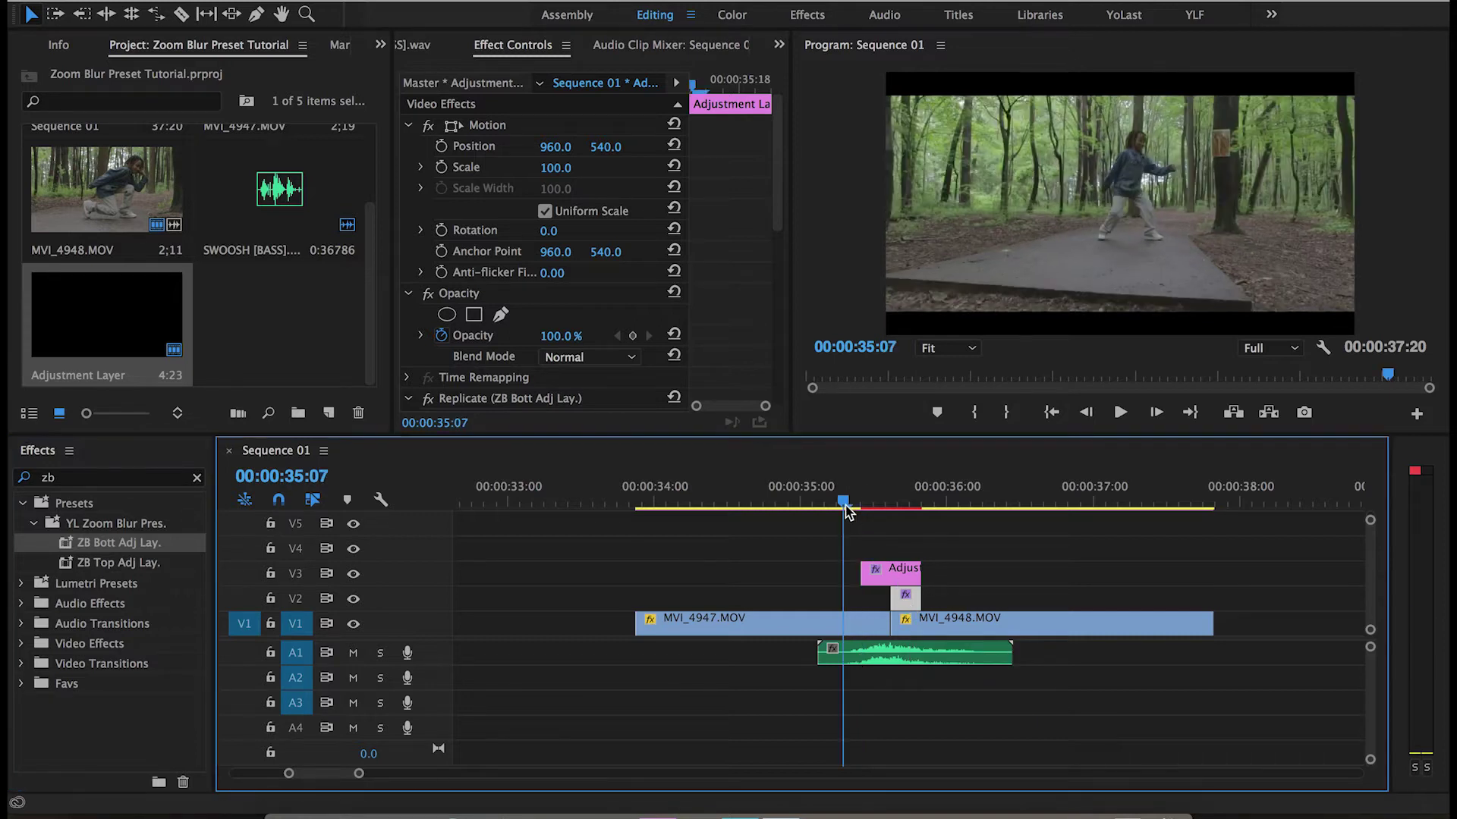
key(space)
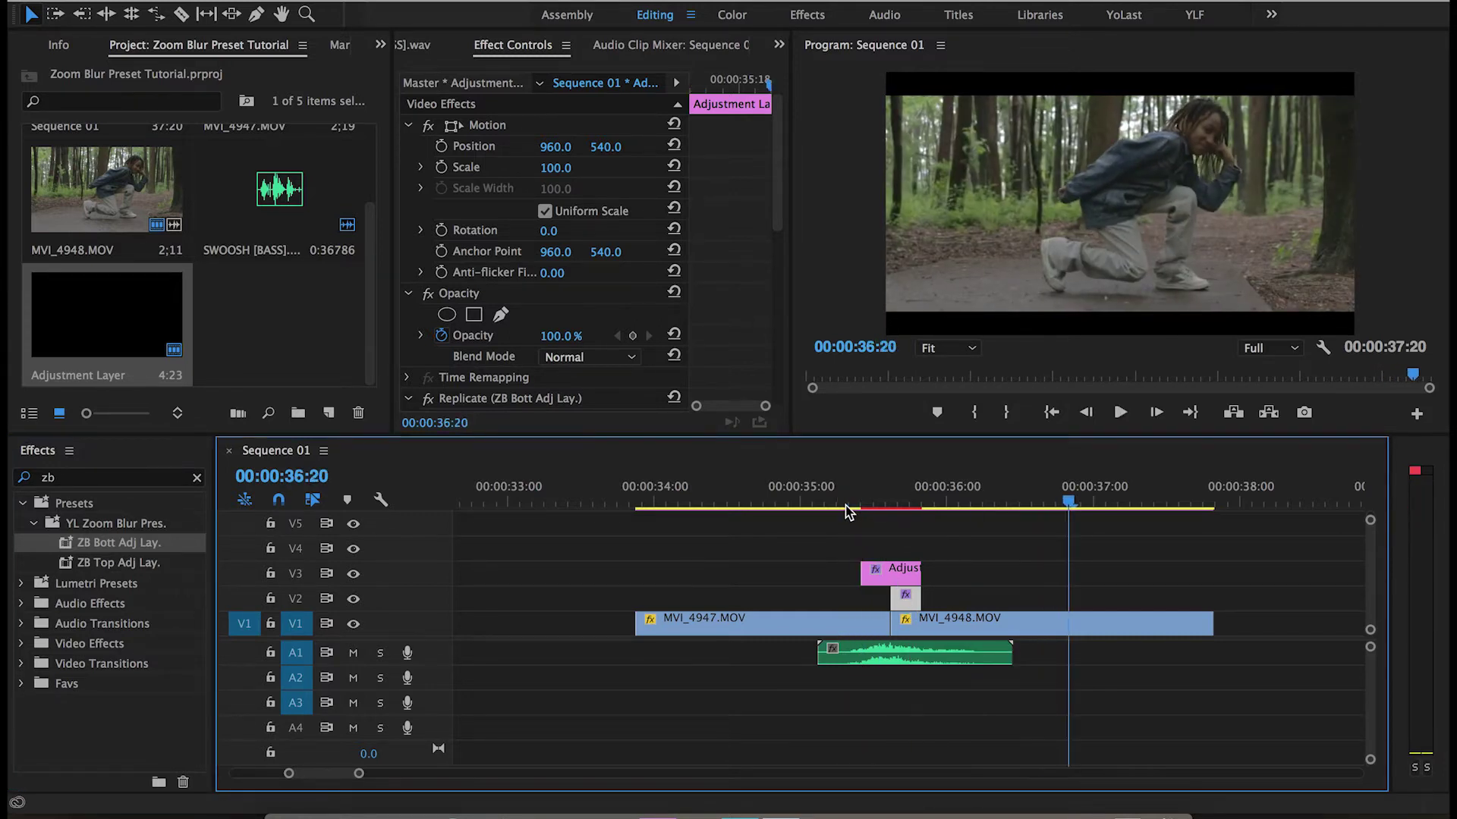